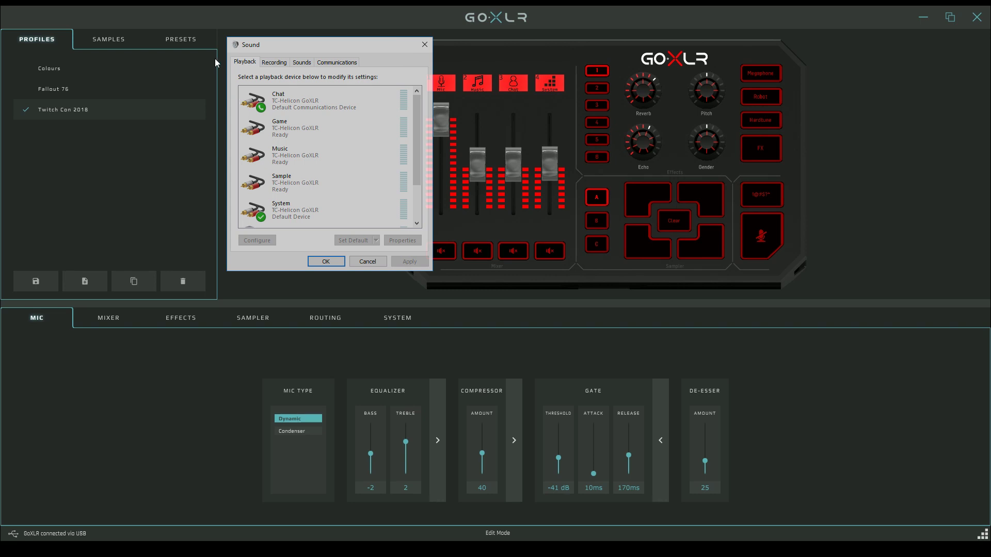
Switch from the playback list to the recording devices list with Ctrl+Tab
key("ctrl+Tab")
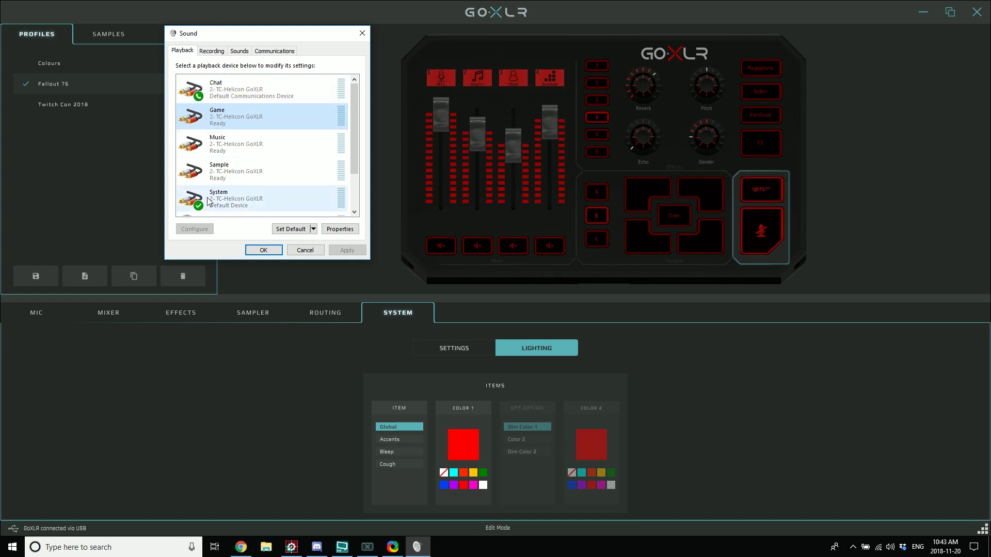
right_click(217, 118)
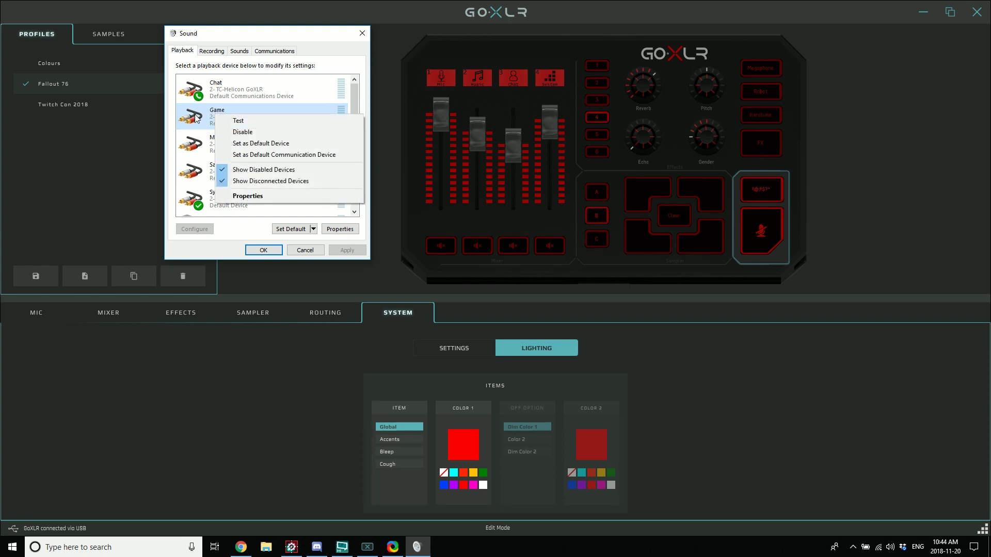
left_click(273, 196)
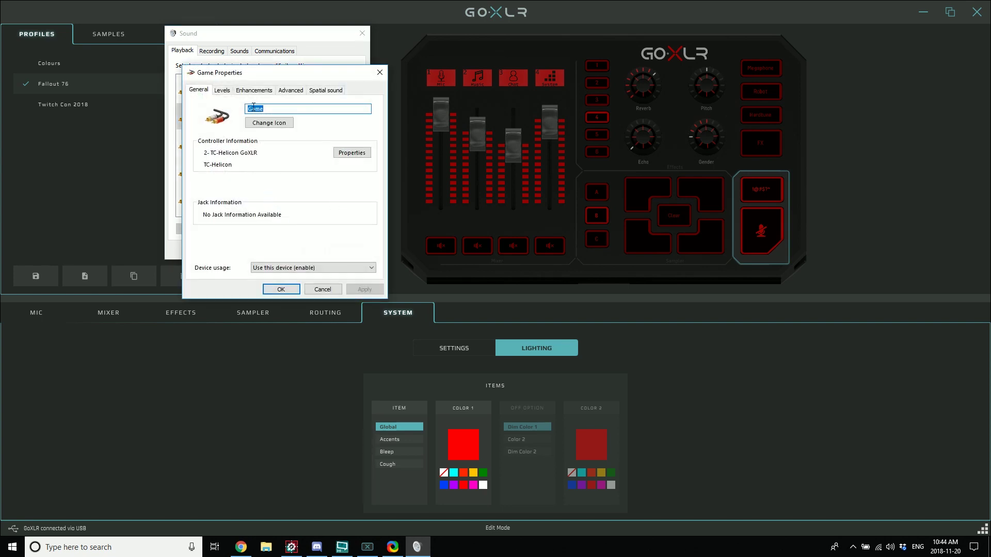
left_click(318, 94)
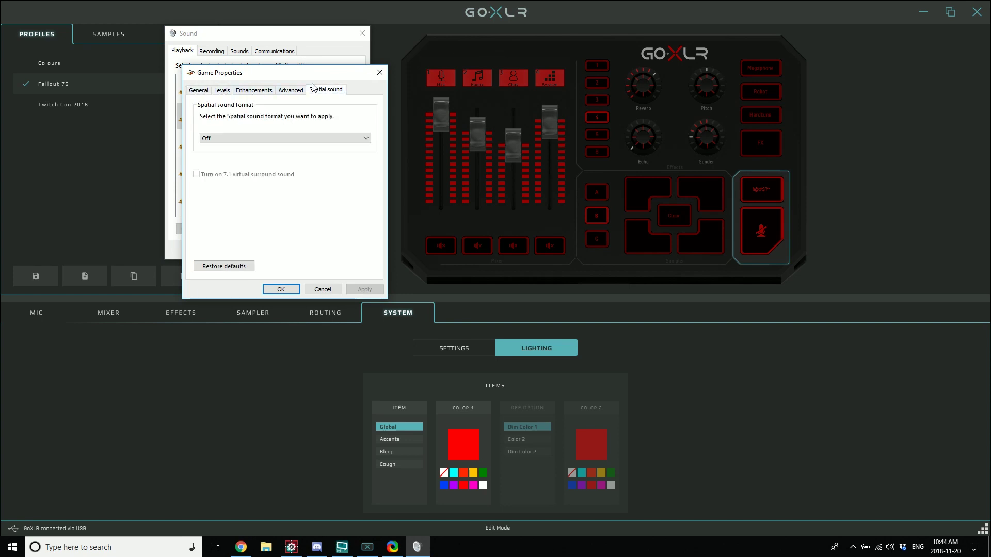
left_click(364, 139)
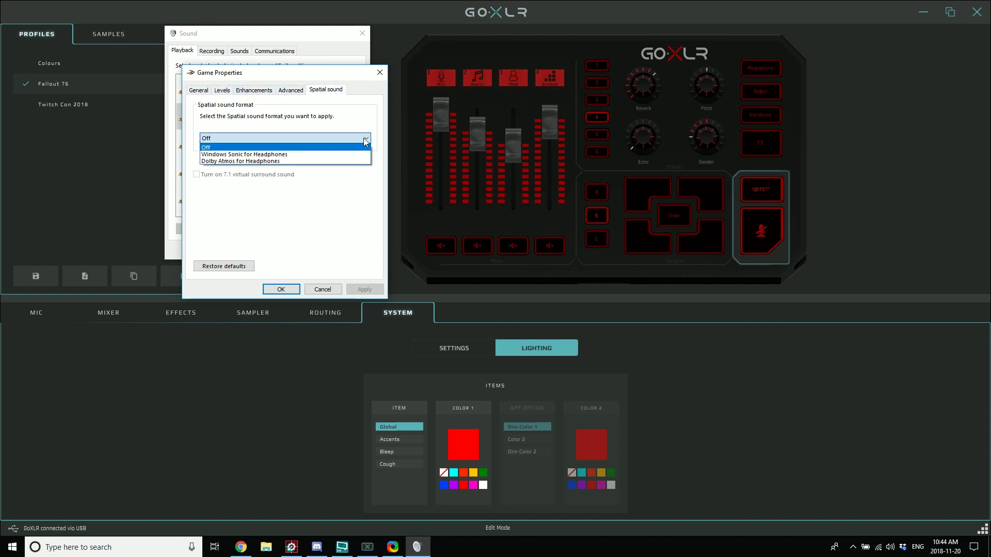
left_click(337, 155)
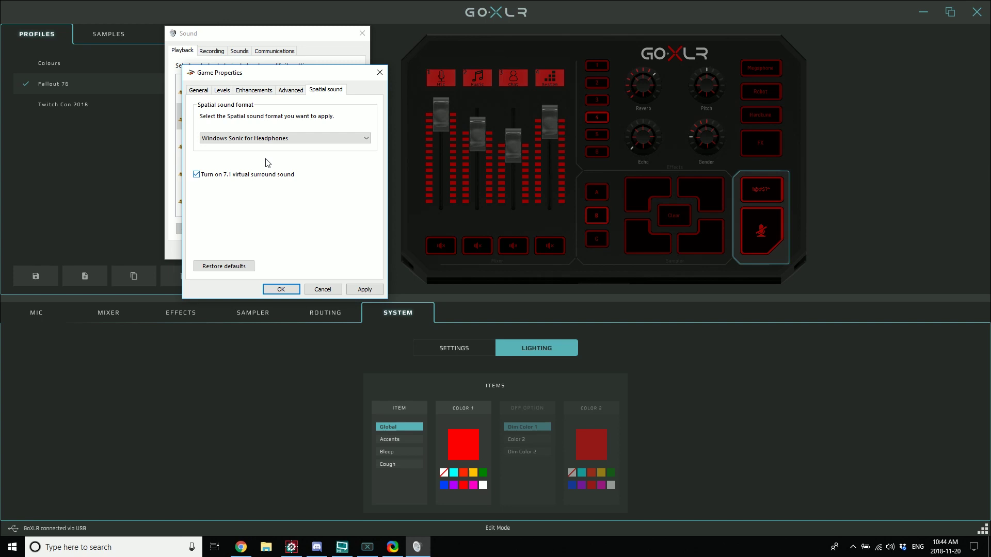
left_click(303, 138)
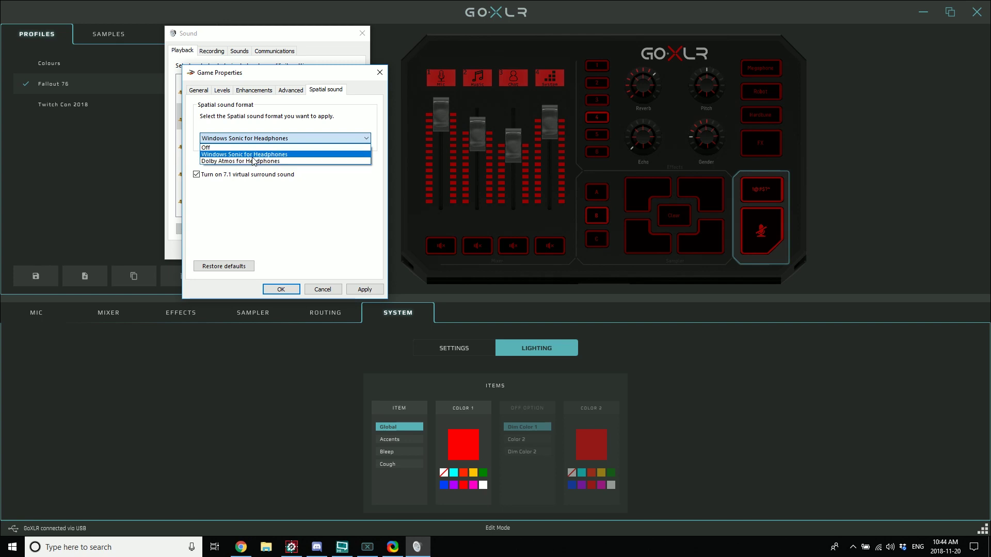
left_click(328, 291)
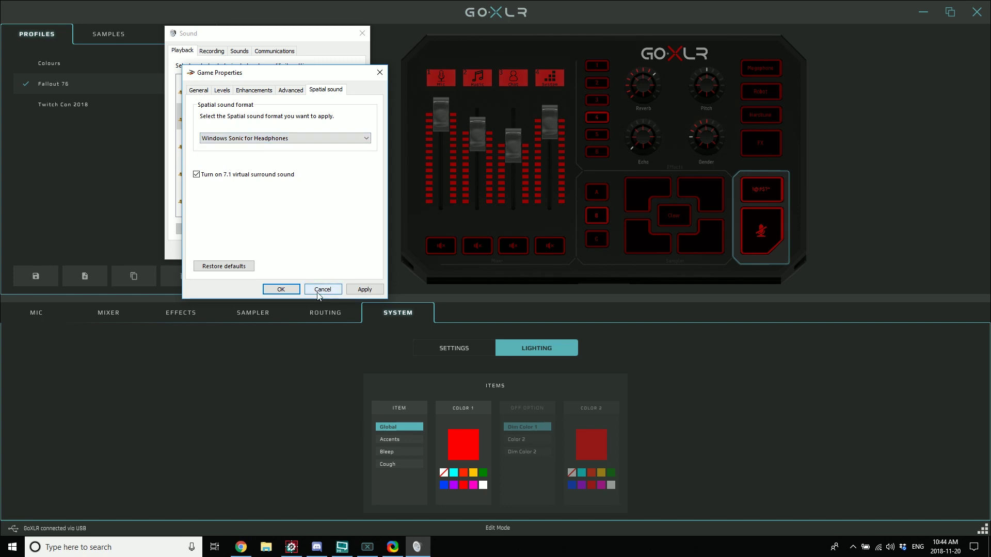
left_click(326, 288)
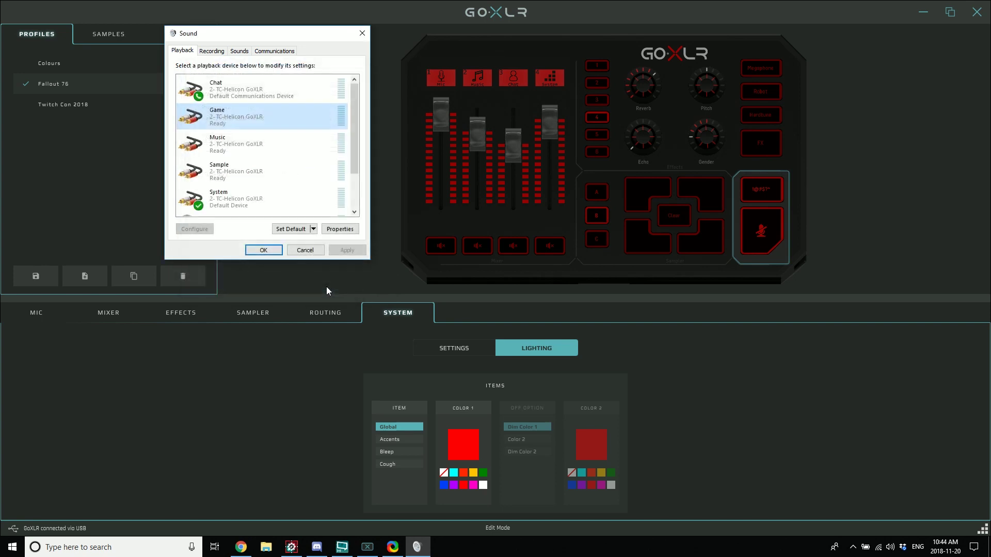
Check Chat Mic's Listen settings on the Recording tab, then cancel, leaving it unchanged
left_click(211, 51)
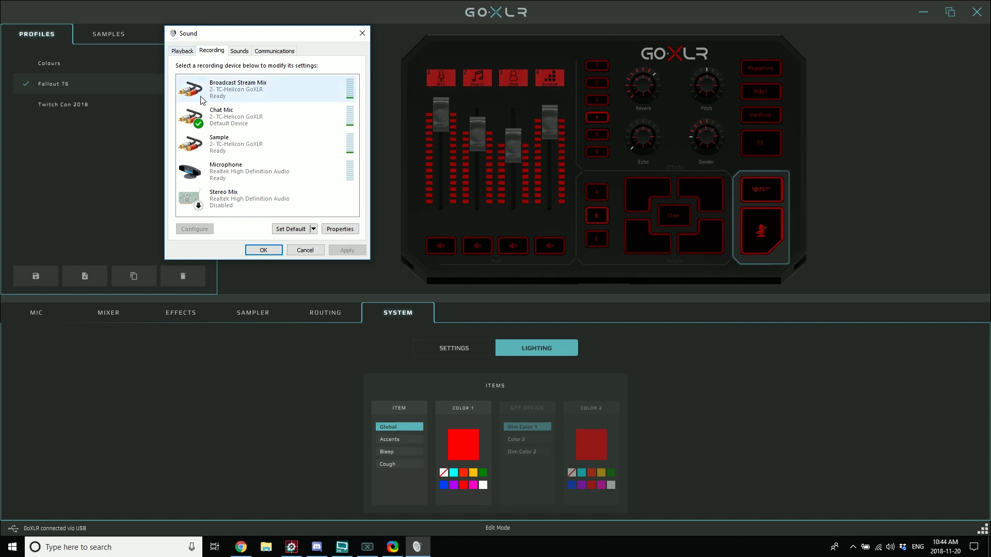
right_click(228, 116)
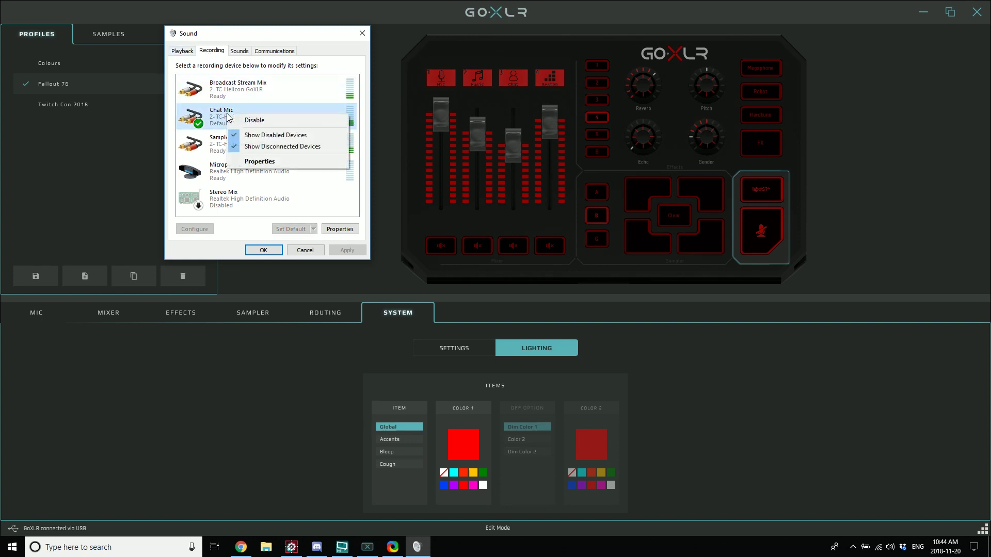
left_click(258, 162)
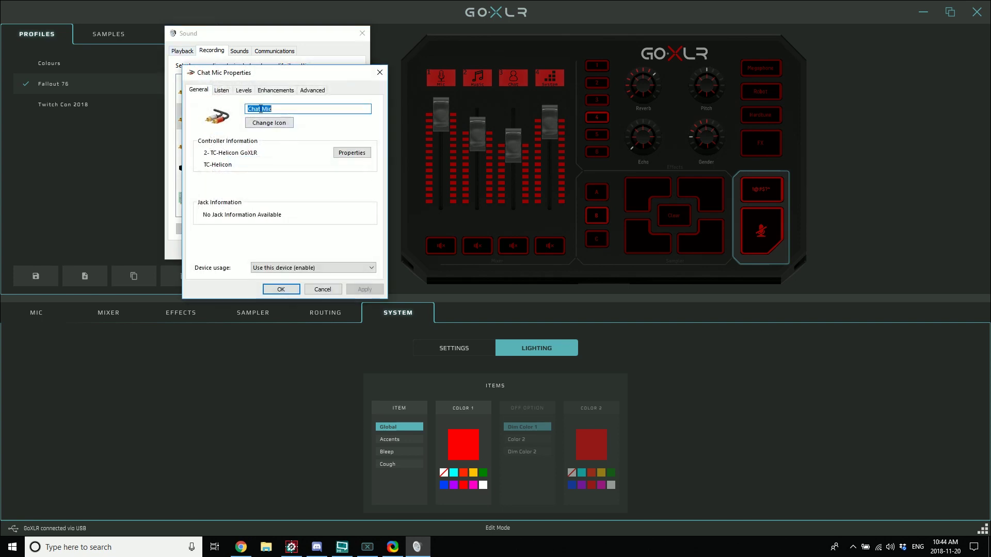
left_click(223, 91)
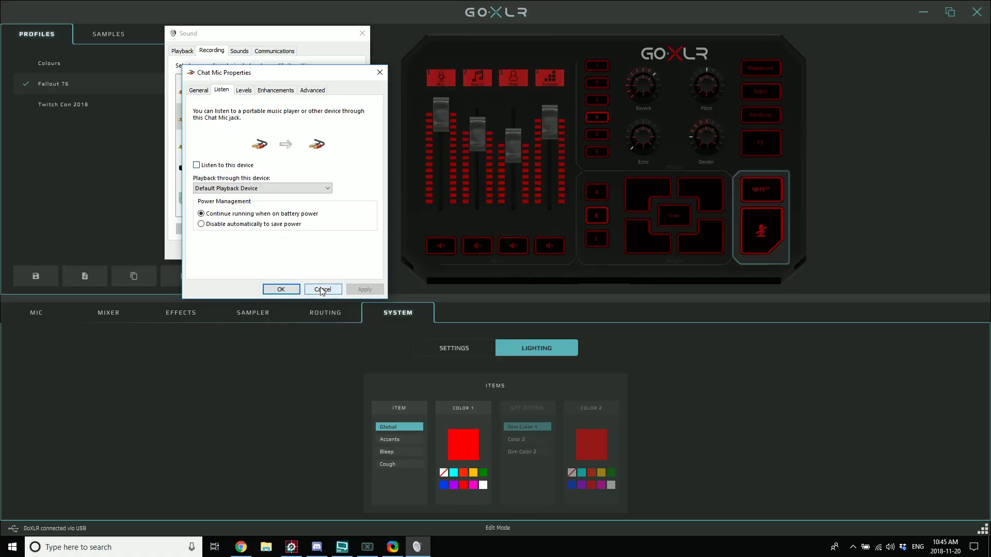
left_click(322, 289)
left_click(246, 87)
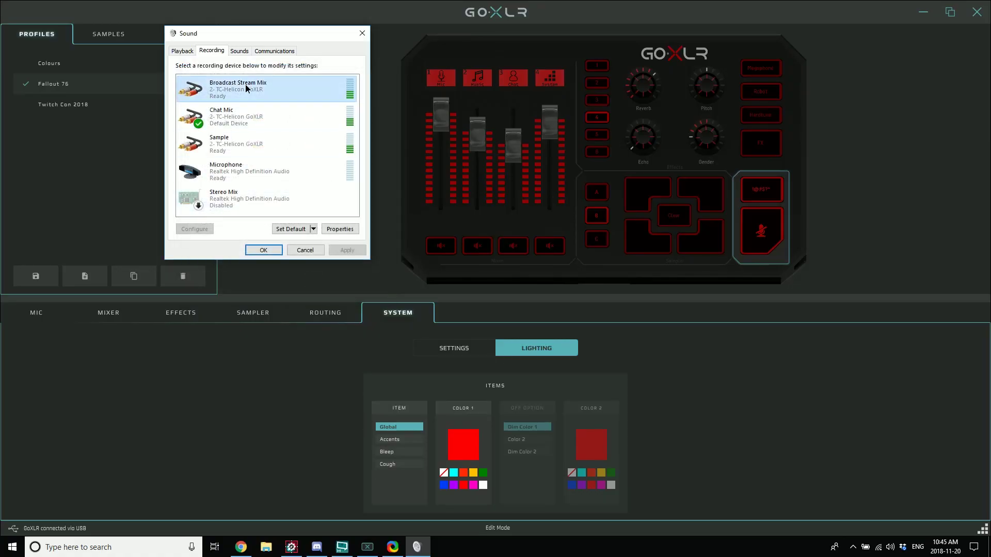
right_click(245, 86)
left_click(281, 158)
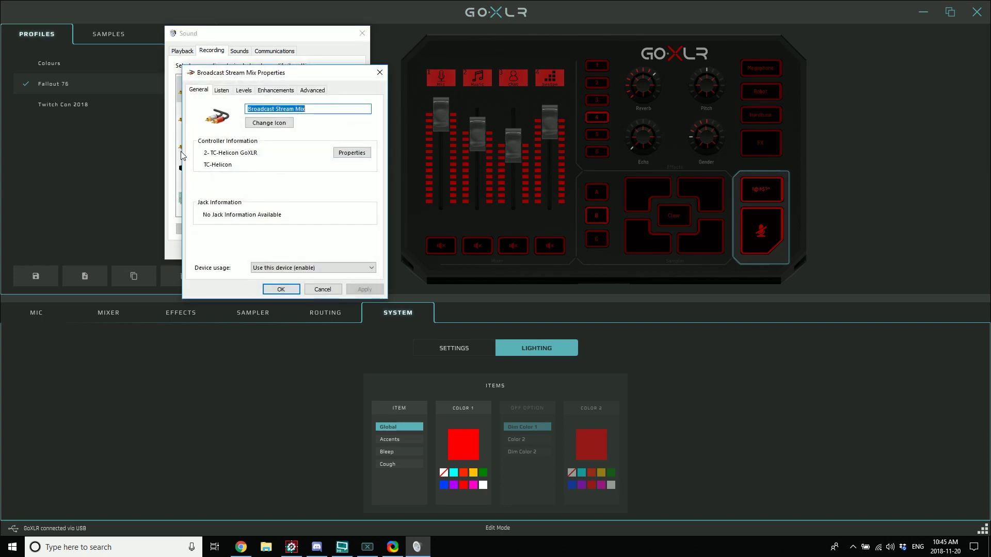
left_click(221, 90)
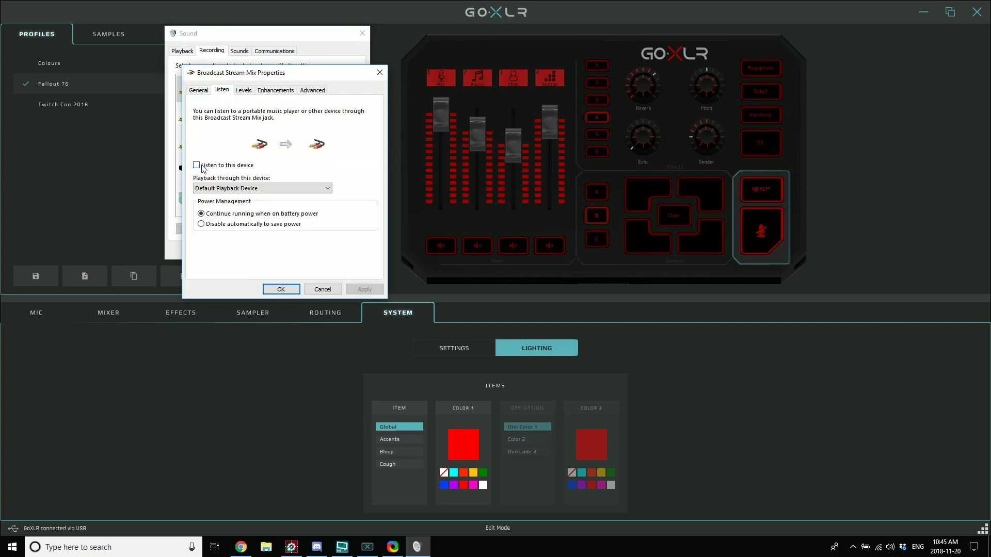
left_click(322, 289)
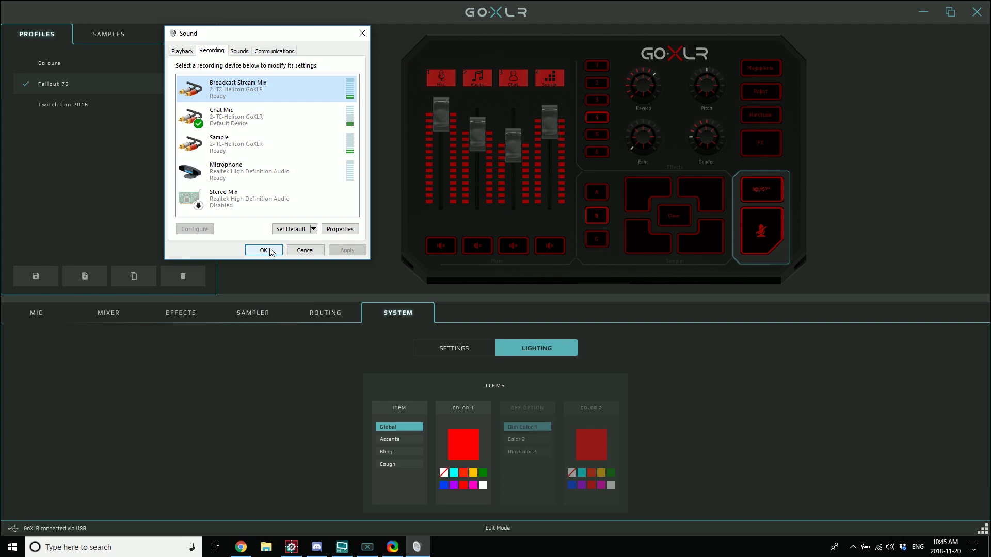